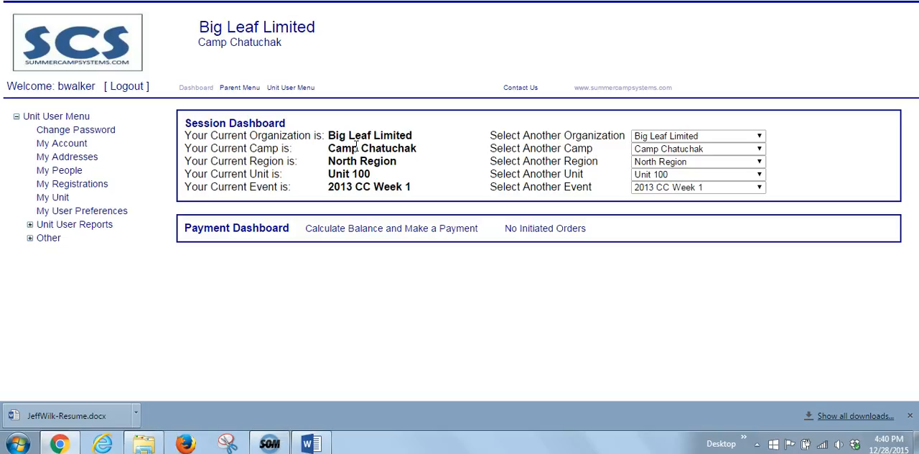
Open the unit's balance calculation and payment page and enter a payment amount of 100 for each of the first two people listed
{"action": "left_click", "coordinate": [452, 228]}
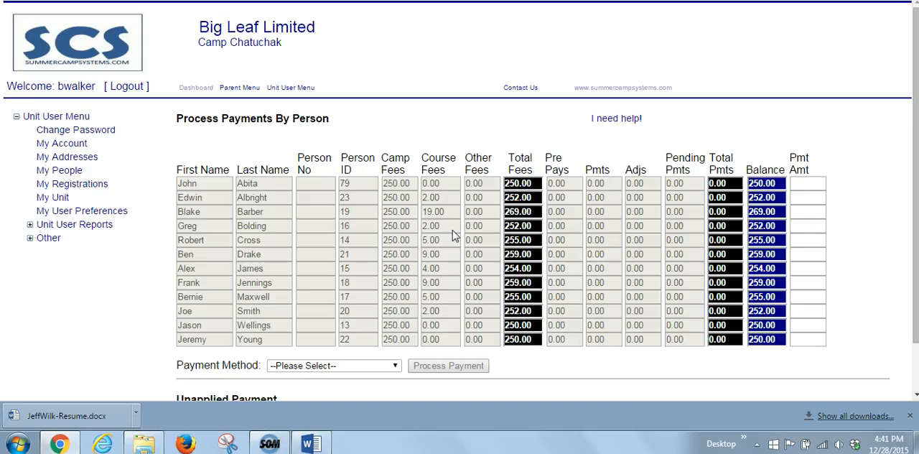
{"action": "left_click", "coordinate": [808, 182]}
{"action": "type", "text": "100"}
{"action": "key", "text": "Tab"}
{"action": "type", "text": "100"}
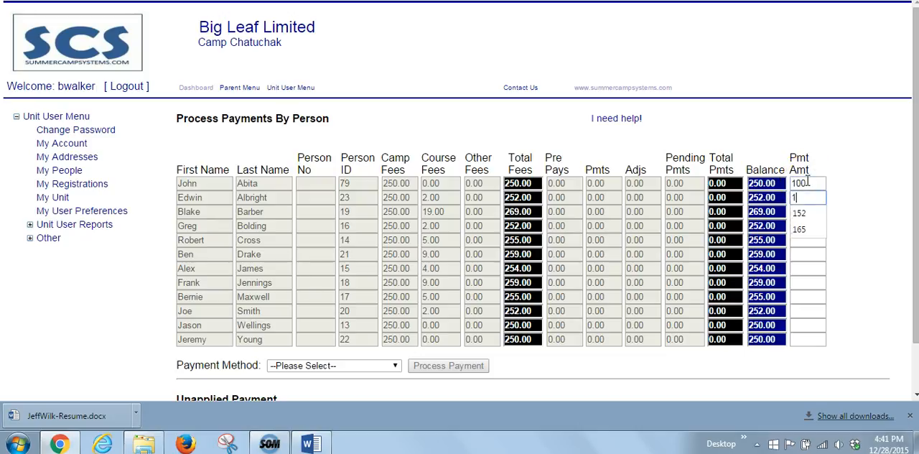
Enter payment amounts of 255 for the person with ID 14 and 50 for the person with ID 15
{"action": "key", "text": "Tab"}
{"action": "key", "text": "Tab"}
{"action": "key", "text": "Tab"}
{"action": "type", "text": "255"}
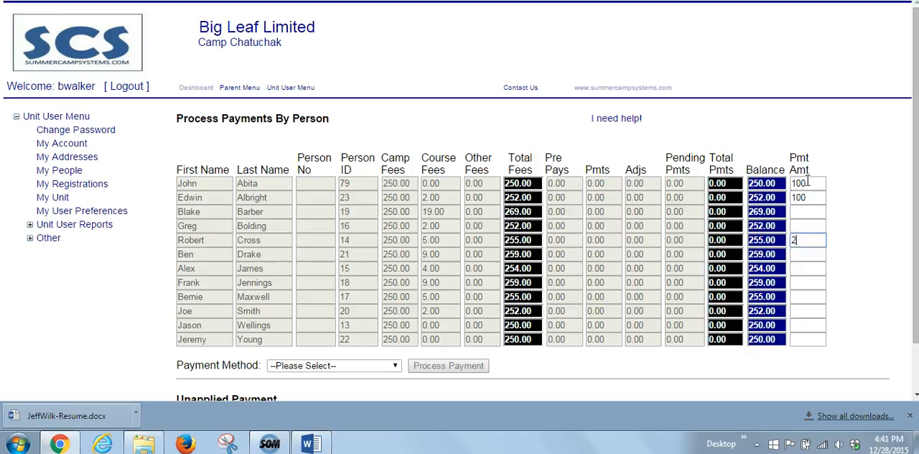
{"action": "key", "text": "Tab"}
{"action": "key", "text": "Tab"}
{"action": "type", "text": "50"}
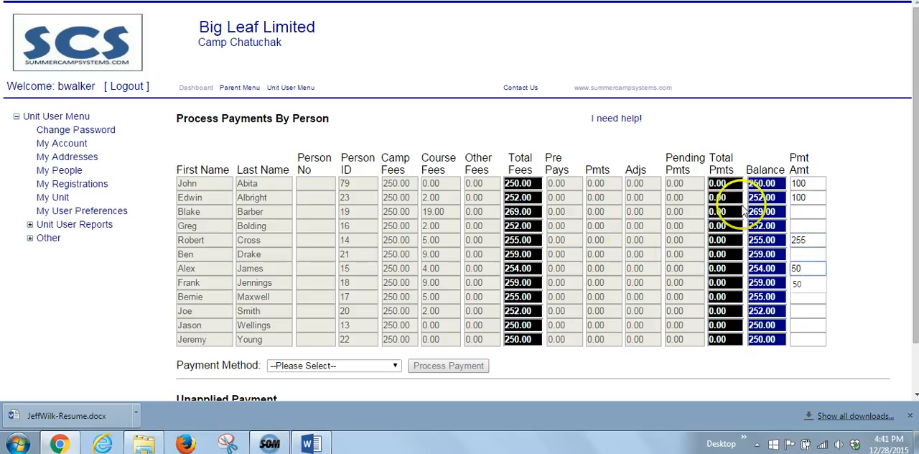
Set the payment method for the per-person payments to Online and process the payment
{"action": "left_click", "coordinate": [359, 368]}
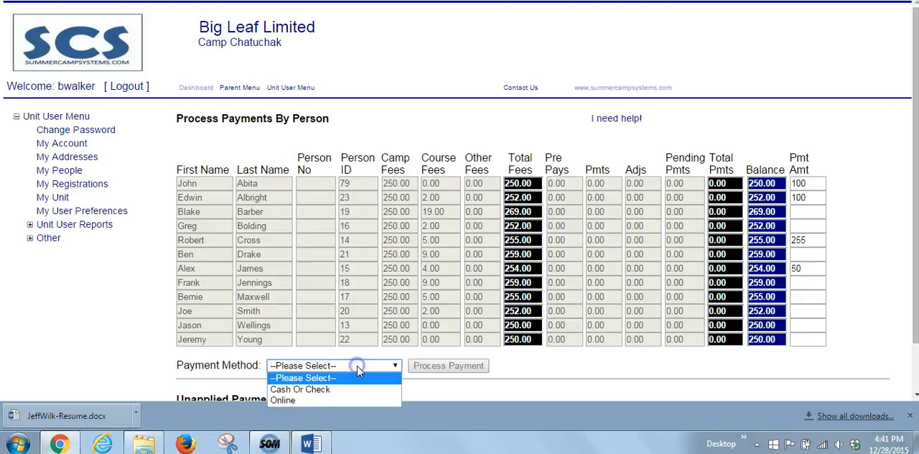
{"action": "left_click", "coordinate": [326, 400]}
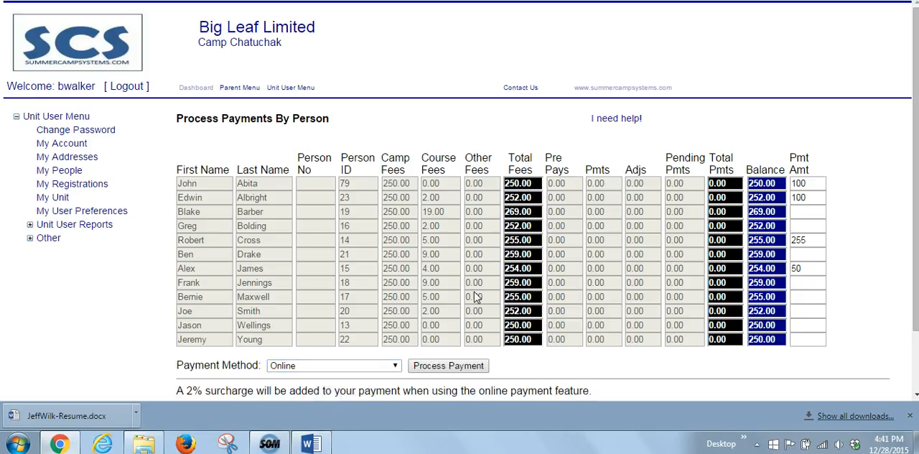
{"action": "scroll", "coordinate": [513, 296], "scroll_direction": "down", "scroll_amount": 2}
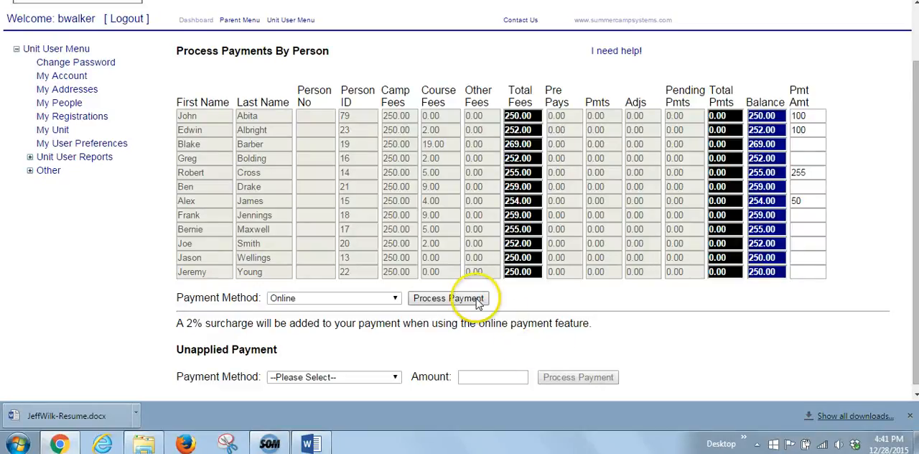
{"action": "left_click", "coordinate": [441, 298]}
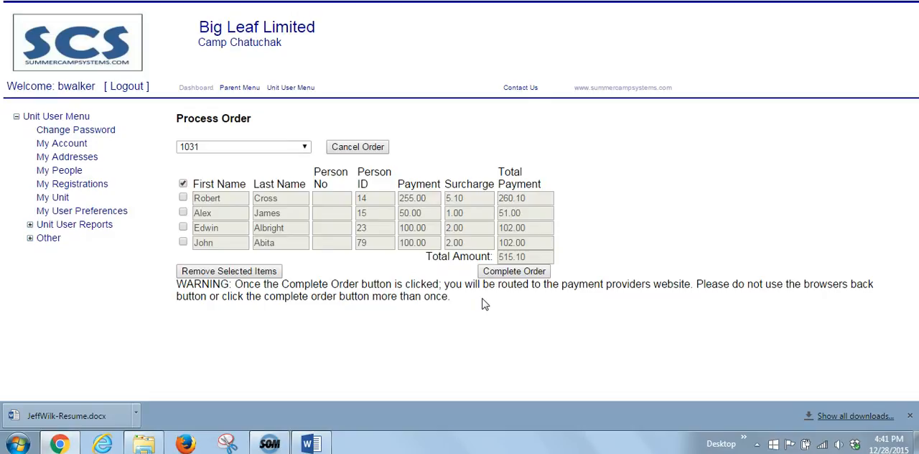
Select and deselect the 50.00 payment item without removing it, and complete the order
{"action": "left_click", "coordinate": [183, 213]}
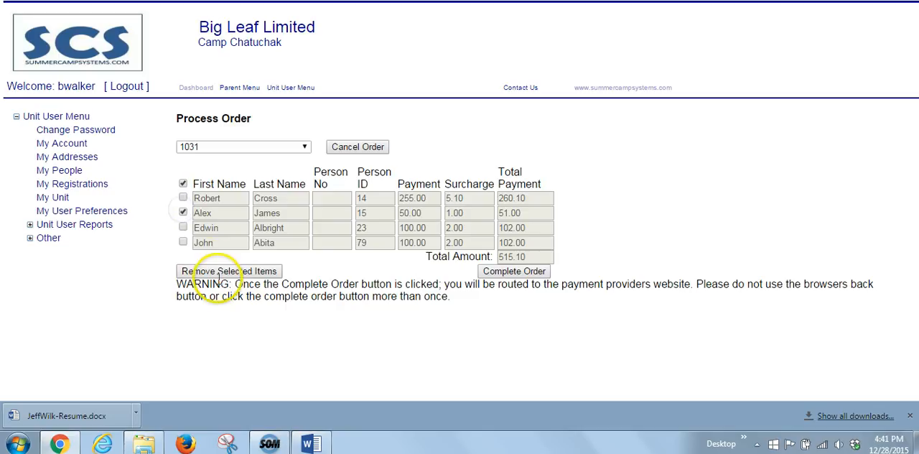
{"action": "left_click", "coordinate": [183, 213]}
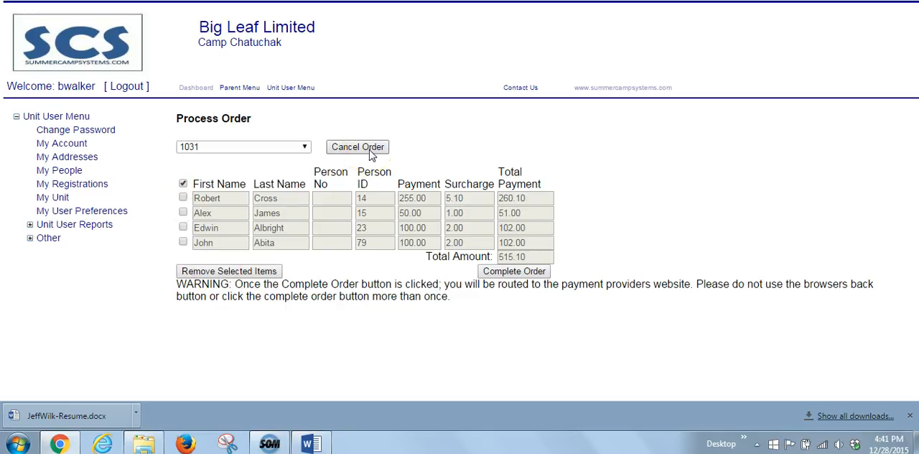
{"action": "left_click", "coordinate": [514, 273]}
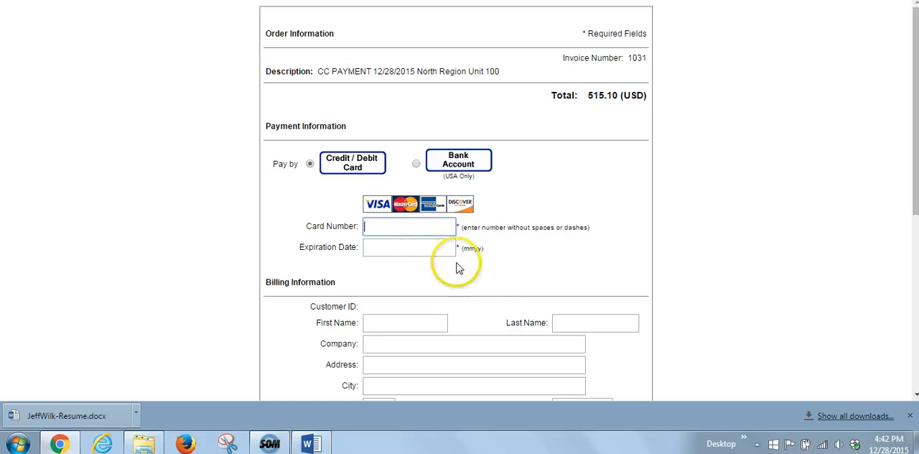
Paste the card number into the payment information and enter the card's expiration date
{"action": "right_click", "coordinate": [402, 227]}
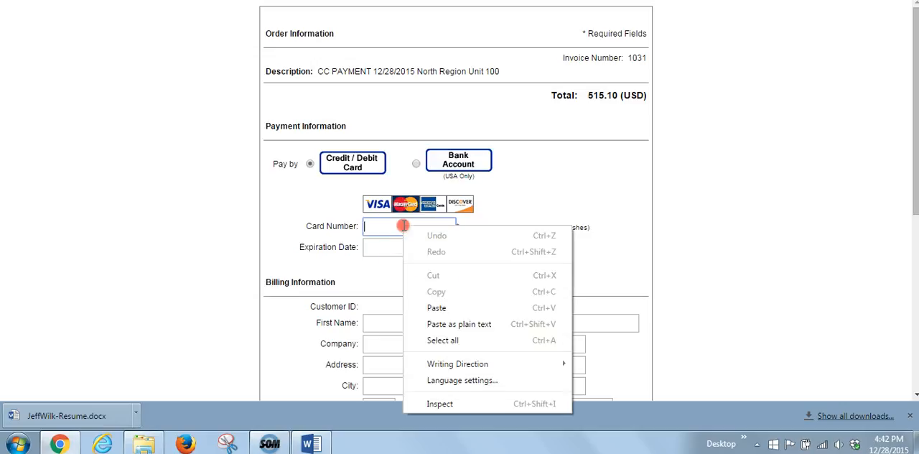
{"action": "left_click", "coordinate": [440, 308]}
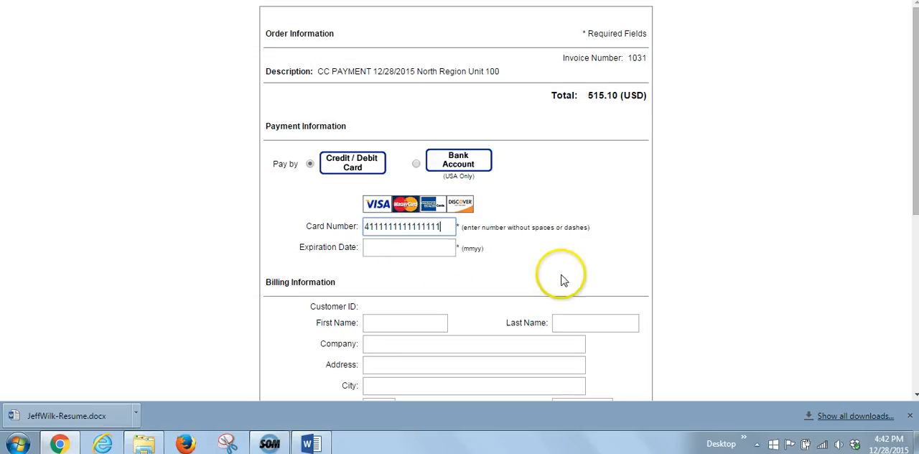
{"action": "left_click", "coordinate": [407, 247]}
{"action": "type", "text": "04/"}
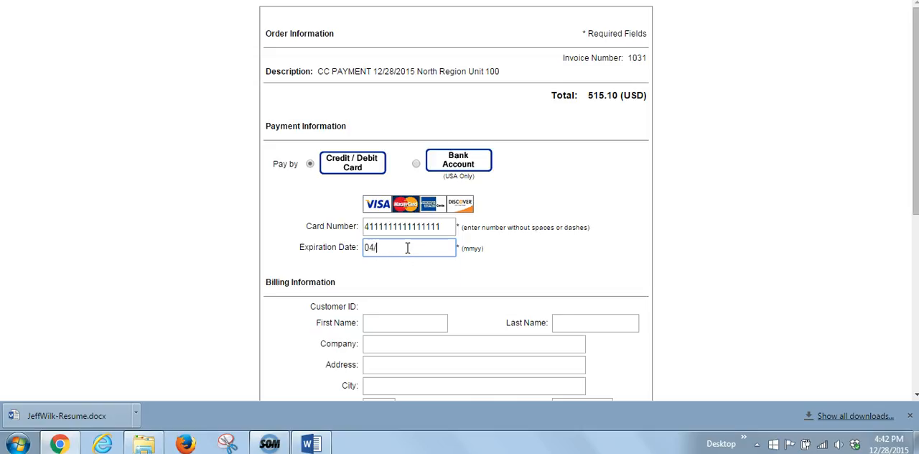
{"action": "type", "text": "2019"}
{"action": "key", "text": "Tab"}
Enter the payer's first and last name in the billing information
{"action": "scroll", "coordinate": [409, 249], "scroll_direction": "down", "scroll_amount": 2}
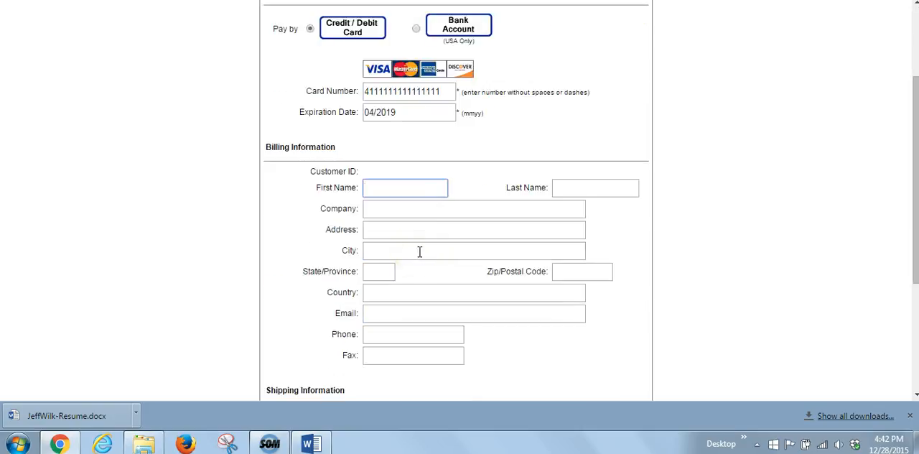
{"action": "key", "text": "Tab"}
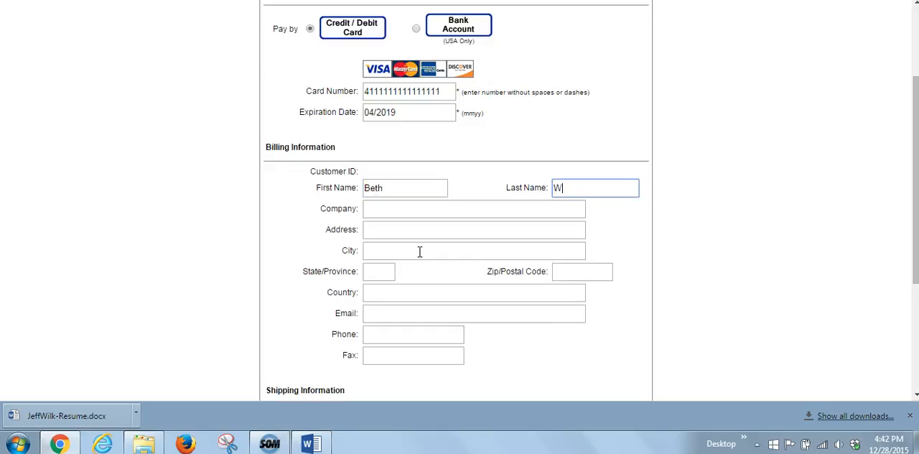
{"action": "key", "text": "Tab"}
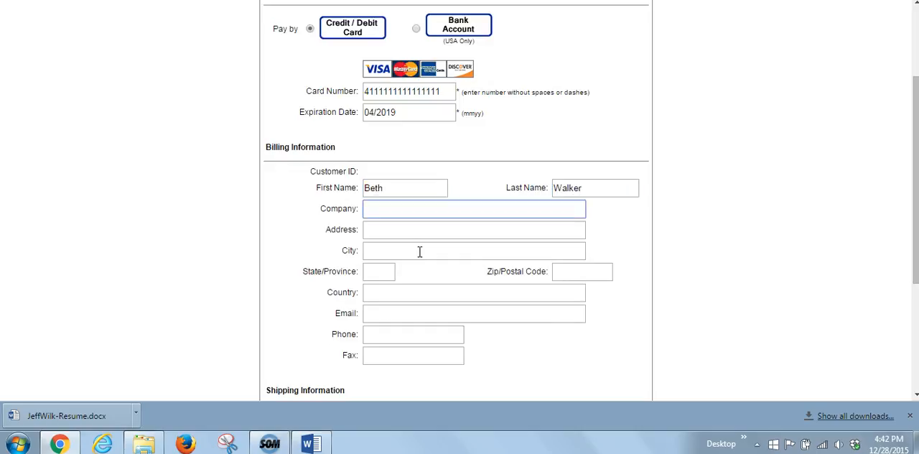
Enter the payer's street address in the billing information, moving it from the Company field to the Address field
{"action": "key", "text": "Tab"}
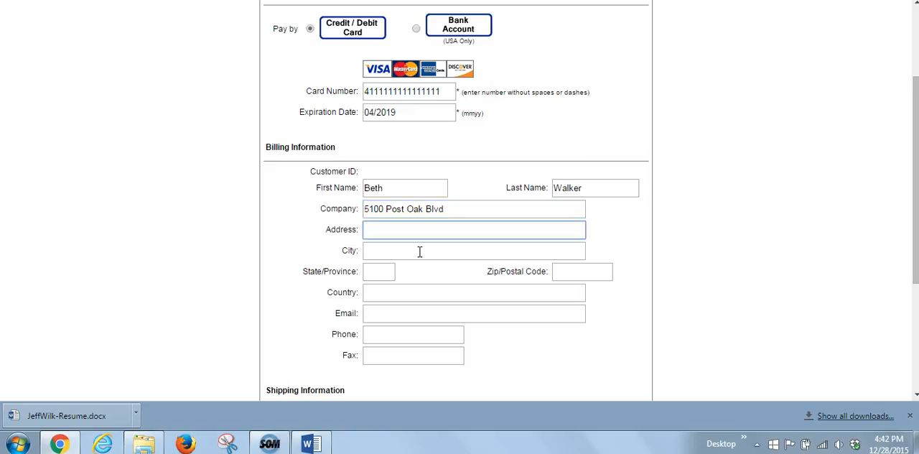
{"action": "key", "text": "shift+Tab"}
{"action": "key", "text": "ctrl+x"}
{"action": "key", "text": "Tab"}
{"action": "key", "text": "ctrl+v"}
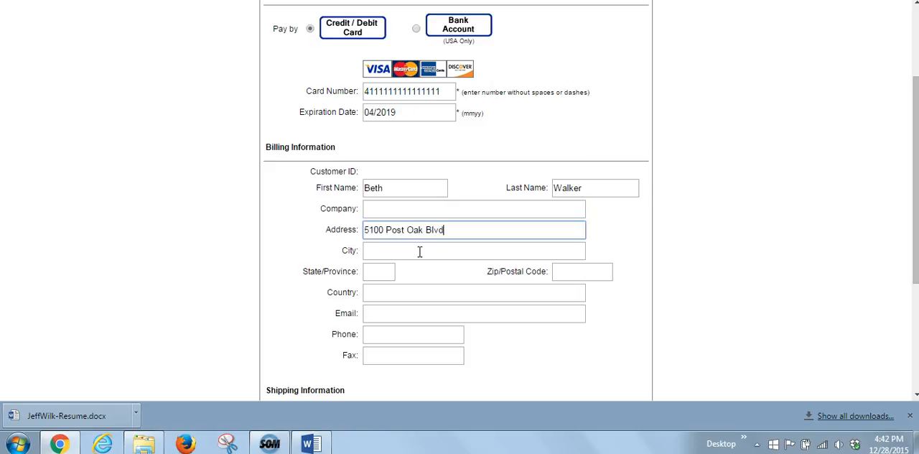
{"action": "key", "text": "Tab"}
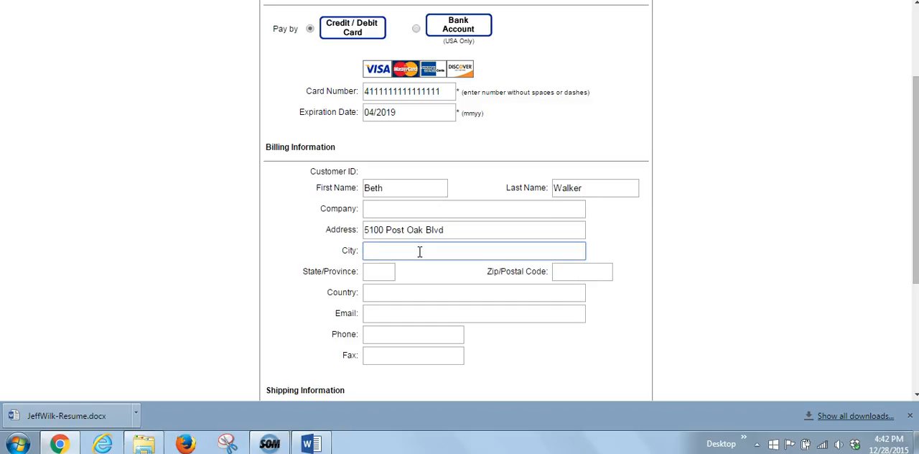
Fill in the city, state and postal code of the billing address
{"action": "type", "text": "Houston"}
{"action": "key", "text": "Tab"}
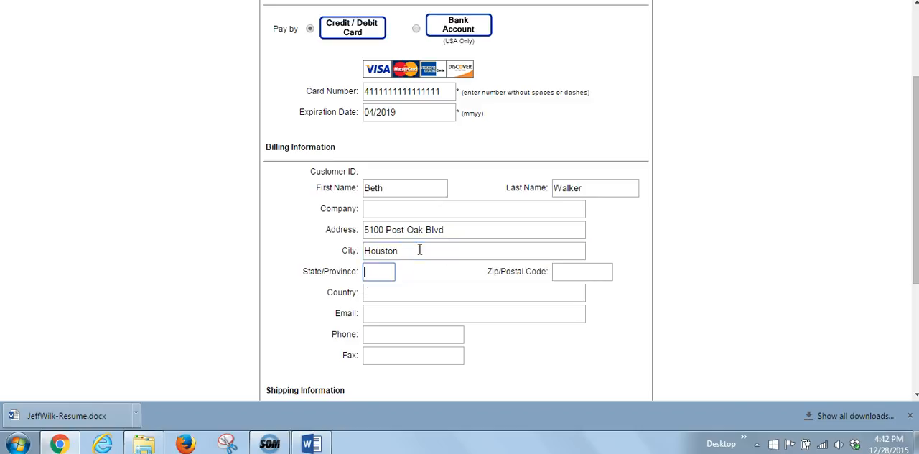
{"action": "type", "text": "TX"}
{"action": "key", "text": "Tab"}
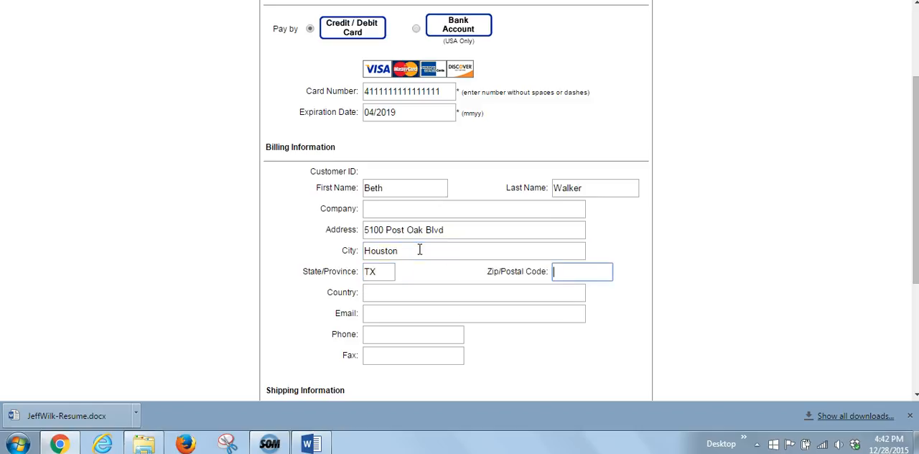
{"action": "type", "text": "77046"}
{"action": "key", "text": "Tab"}
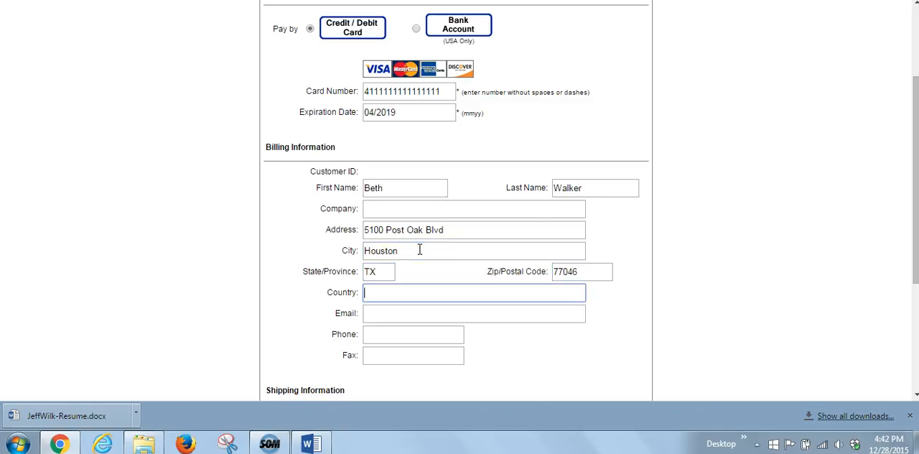
Leave the country blank and enter the payer's e-mail address and phone number in the billing information
{"action": "key", "text": "Tab"}
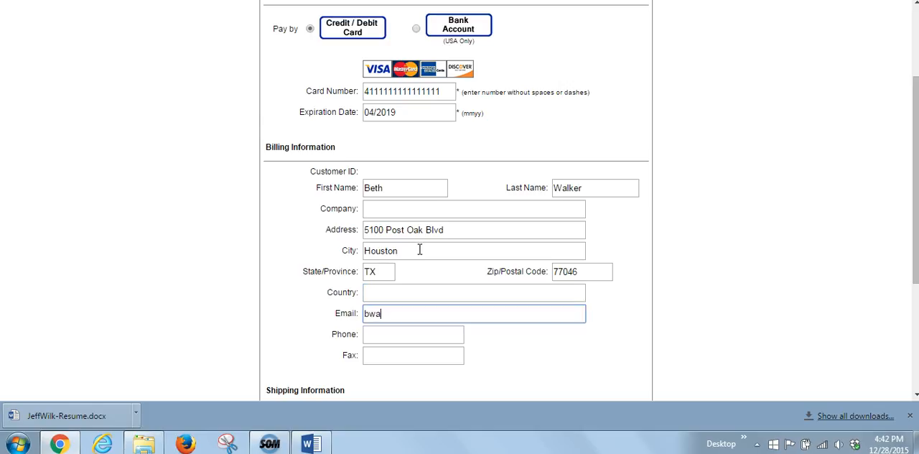
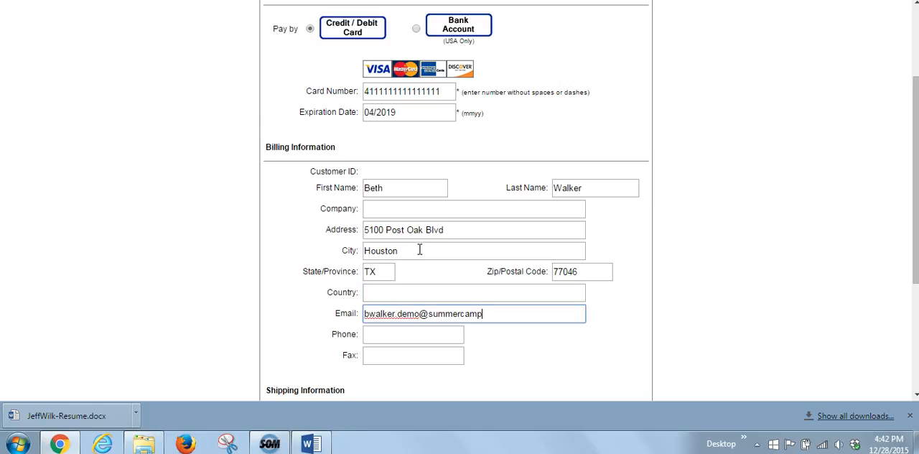
{"action": "key", "text": "Tab"}
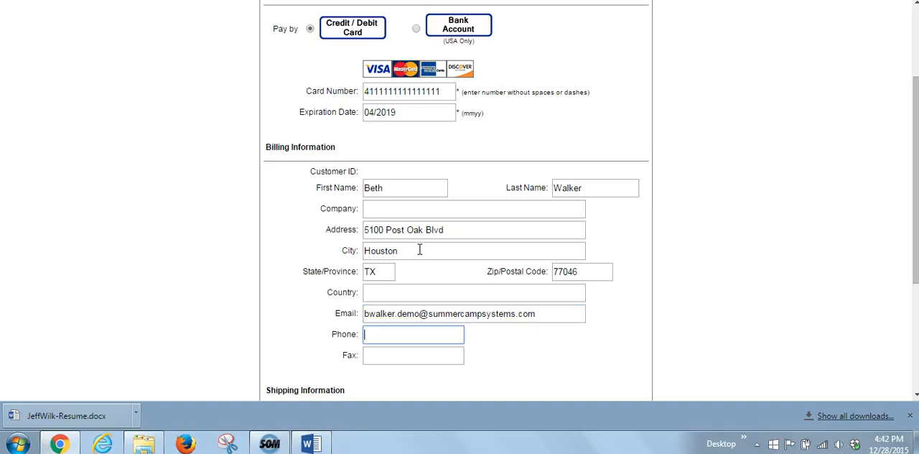
{"action": "type", "text": "7135551212"}
Copy the billing information to the shipping information
{"action": "scroll", "coordinate": [420, 251], "scroll_direction": "down", "scroll_amount": 2}
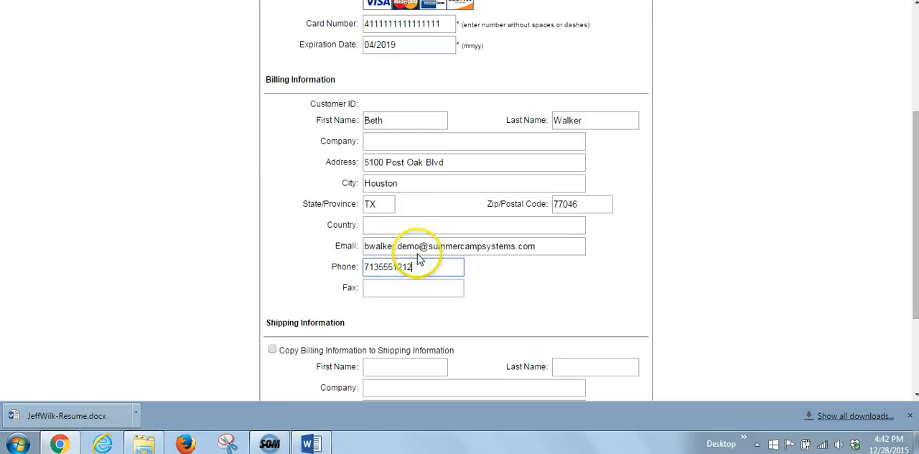
{"action": "left_click", "coordinate": [274, 282]}
{"action": "scroll", "coordinate": [589, 256], "scroll_direction": "down", "scroll_amount": 1}
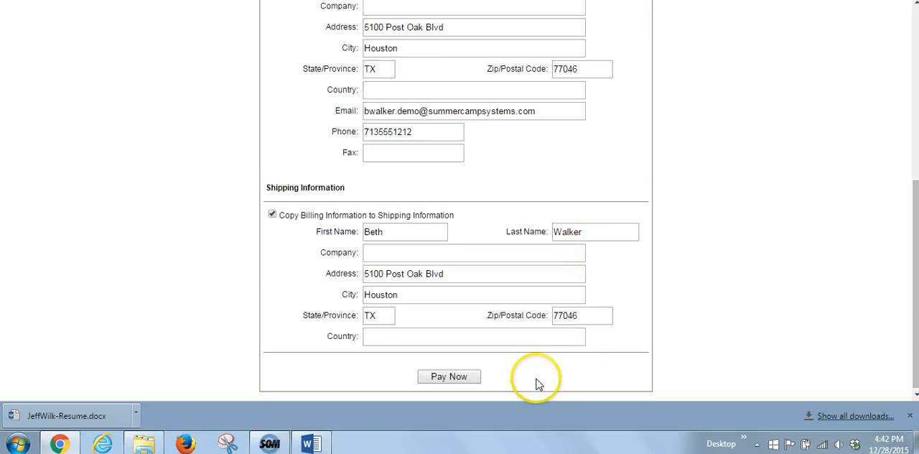
Check the order total, submit the card payment and finalize the order from the receipt page
{"action": "scroll", "coordinate": [650, 341], "scroll_direction": "up", "scroll_amount": 5}
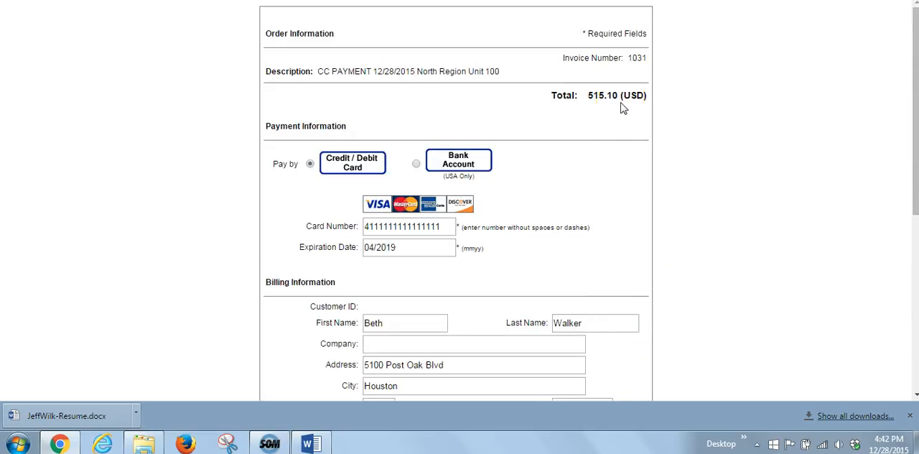
{"action": "scroll", "coordinate": [624, 123], "scroll_direction": "down", "scroll_amount": 5}
{"action": "left_click", "coordinate": [451, 375]}
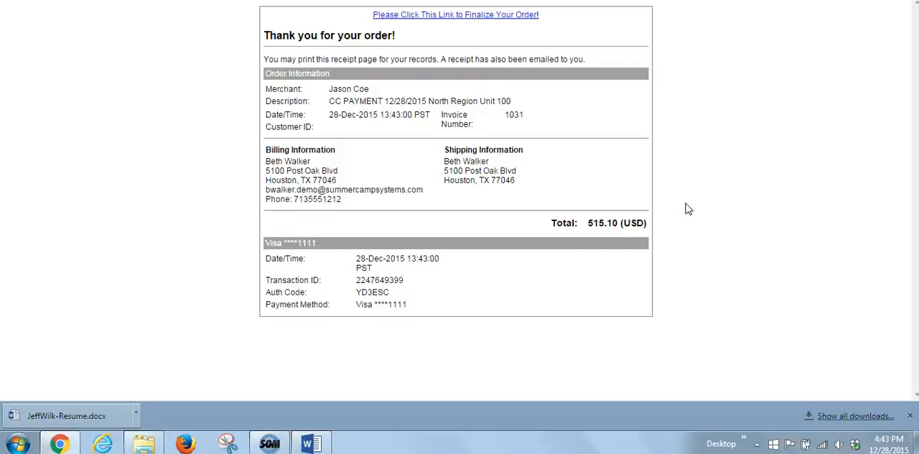
{"action": "left_click", "coordinate": [510, 21]}
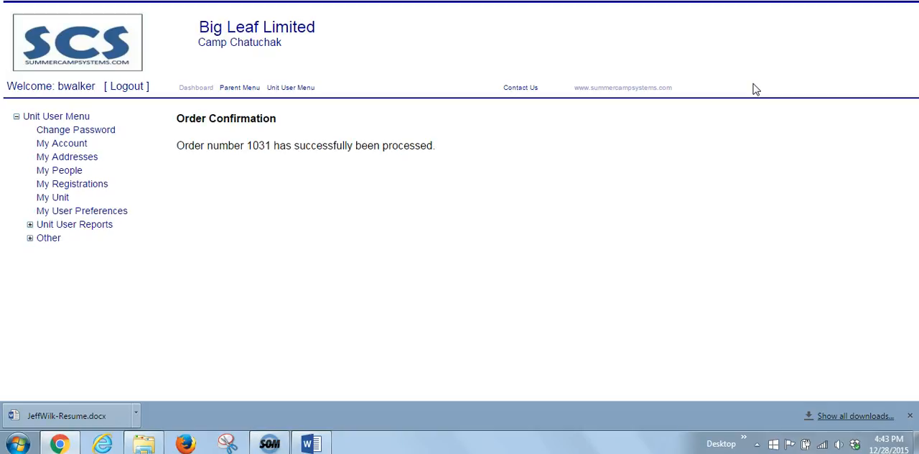
Return to the dashboard and recalculate the balances to examine each person's payments and remaining balance
{"action": "left_click", "coordinate": [193, 89]}
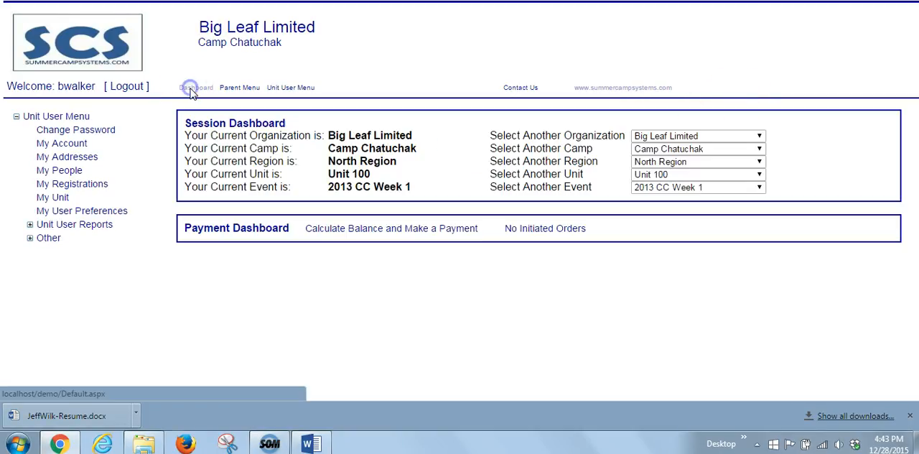
{"action": "left_click", "coordinate": [371, 231]}
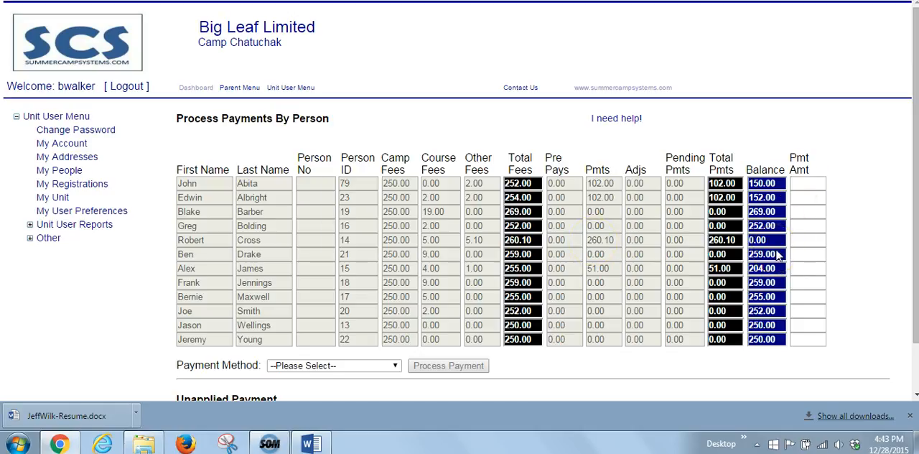
Switch to the online documentation and read the Unit User topic on Processing Payments through to the Authorize.net section
{"action": "key", "text": "ctrl+Tab"}
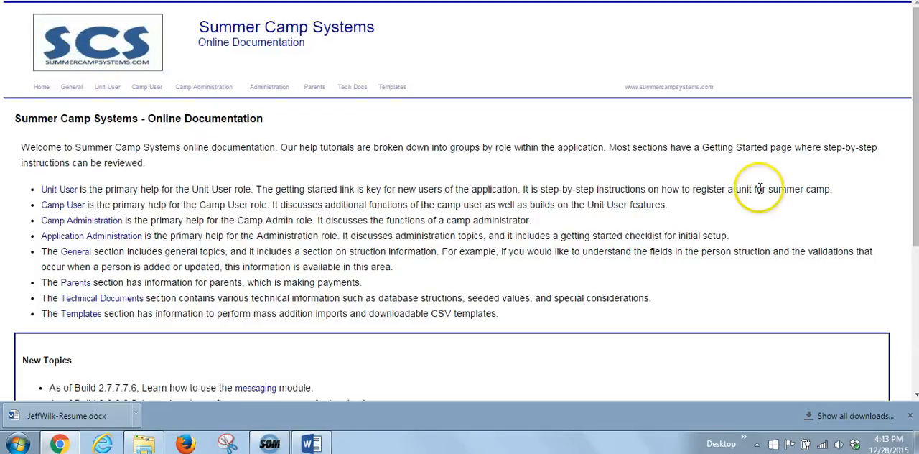
{"action": "left_click", "coordinate": [107, 89]}
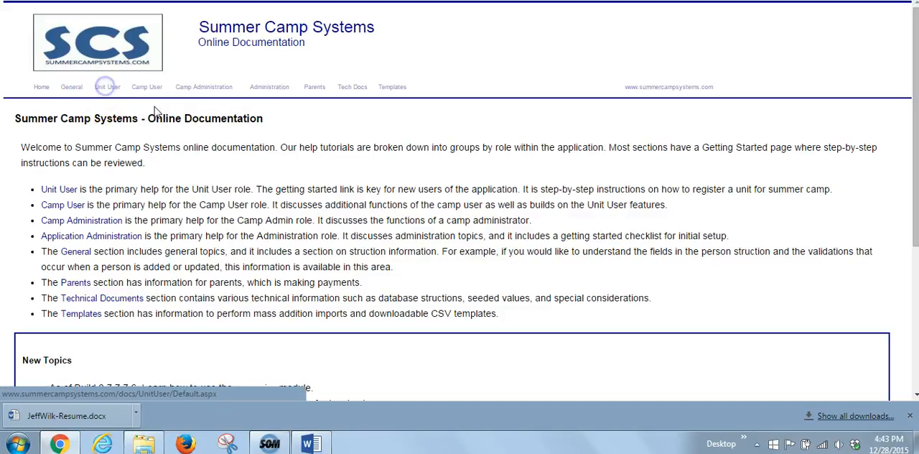
{"action": "scroll", "coordinate": [287, 153], "scroll_direction": "down", "scroll_amount": 1}
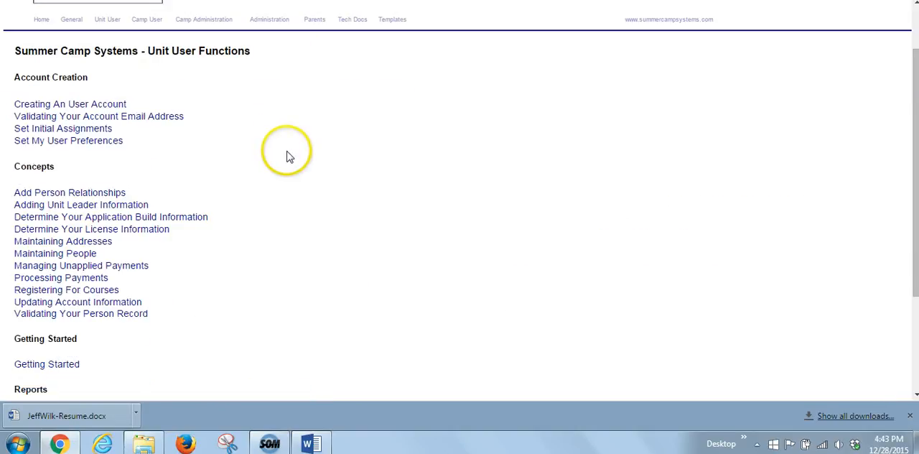
{"action": "left_click", "coordinate": [75, 284]}
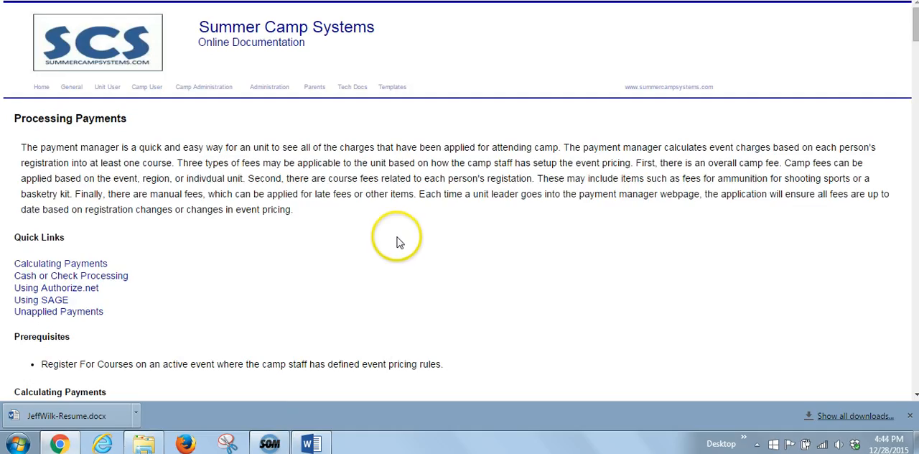
{"action": "scroll", "coordinate": [400, 243], "scroll_direction": "down", "scroll_amount": 6}
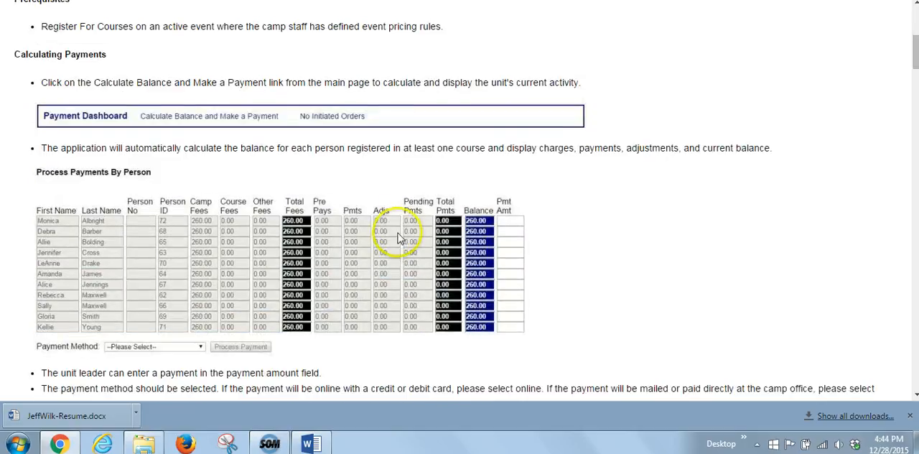
{"action": "scroll", "coordinate": [400, 230], "scroll_direction": "down", "scroll_amount": 6}
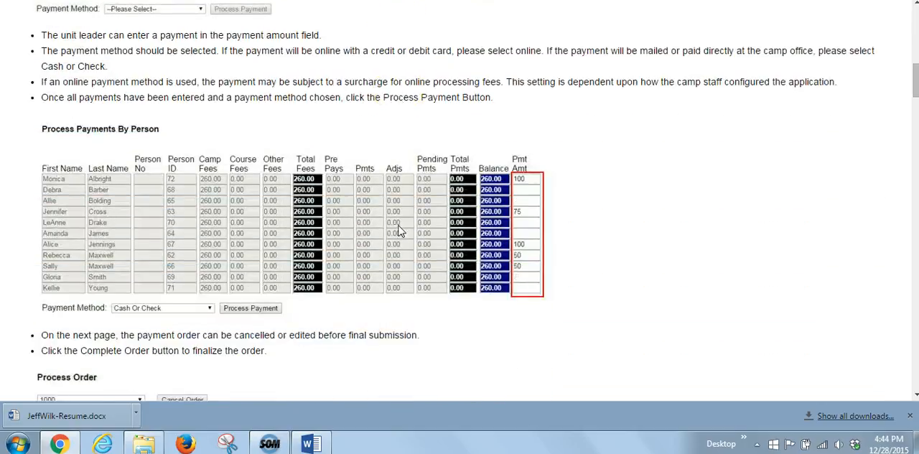
{"action": "scroll", "coordinate": [397, 228], "scroll_direction": "down", "scroll_amount": 5}
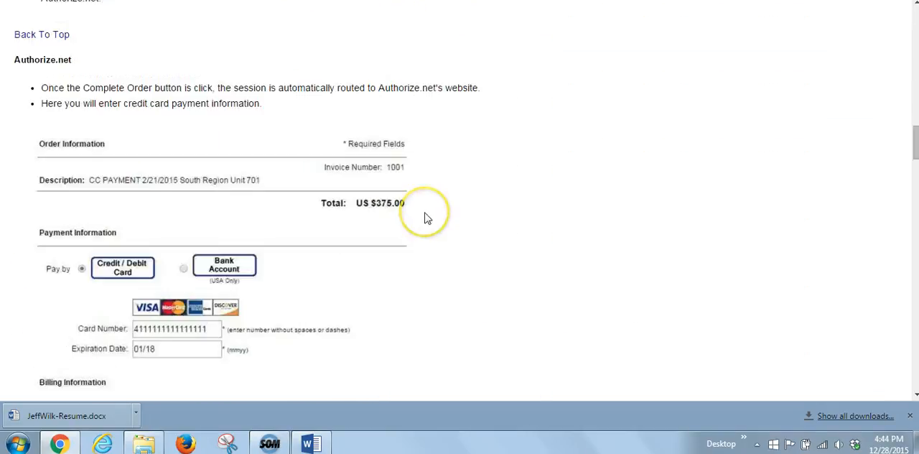